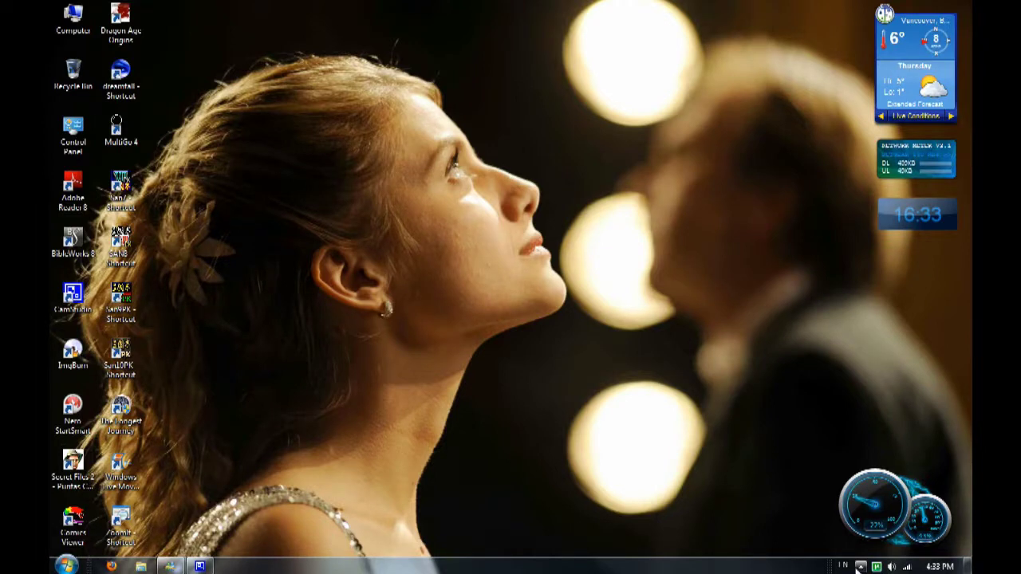
Magnify the desktop with ZoomIt, outline the ZoomIt shortcut with a red freehand frame, and leave the magnified view
mouse_move(876, 550)
key(ctrl+1)
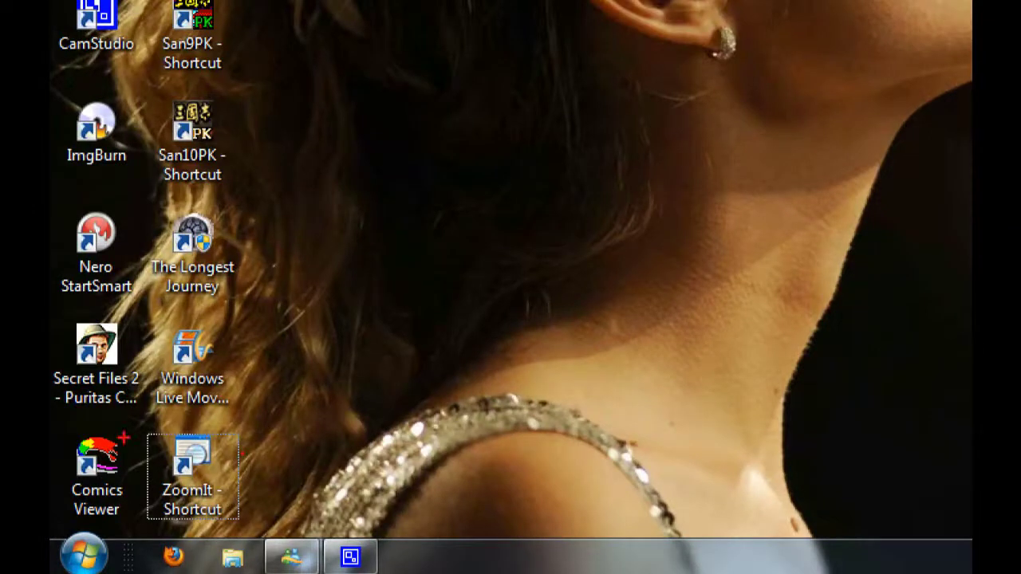
mouse_move(143, 423)
mouse_down()
mouse_move(143, 541)
mouse_move(254, 540)
mouse_move(255, 416)
mouse_move(185, 411)
mouse_move(146, 421)
mouse_up()
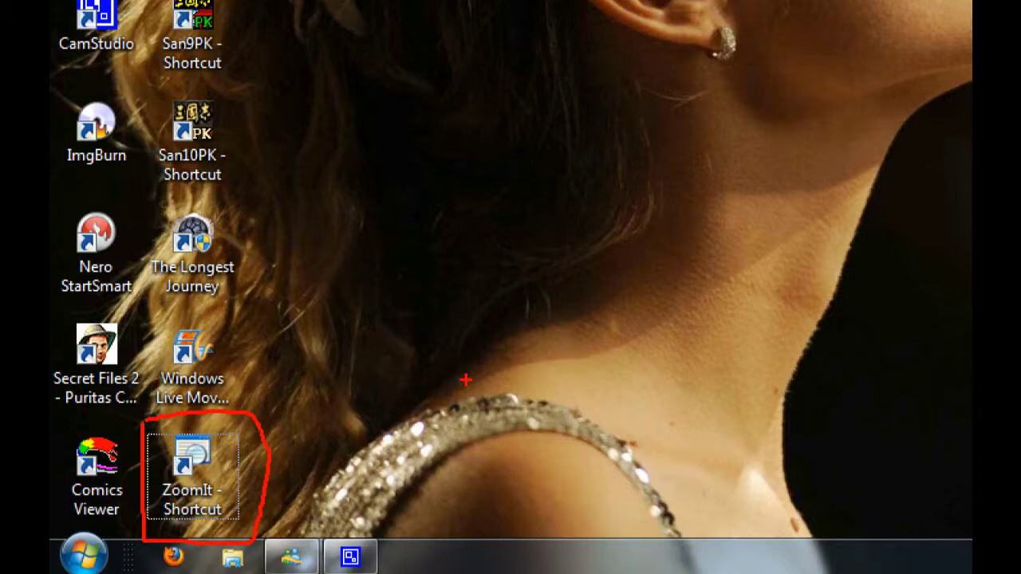
key(Escape)
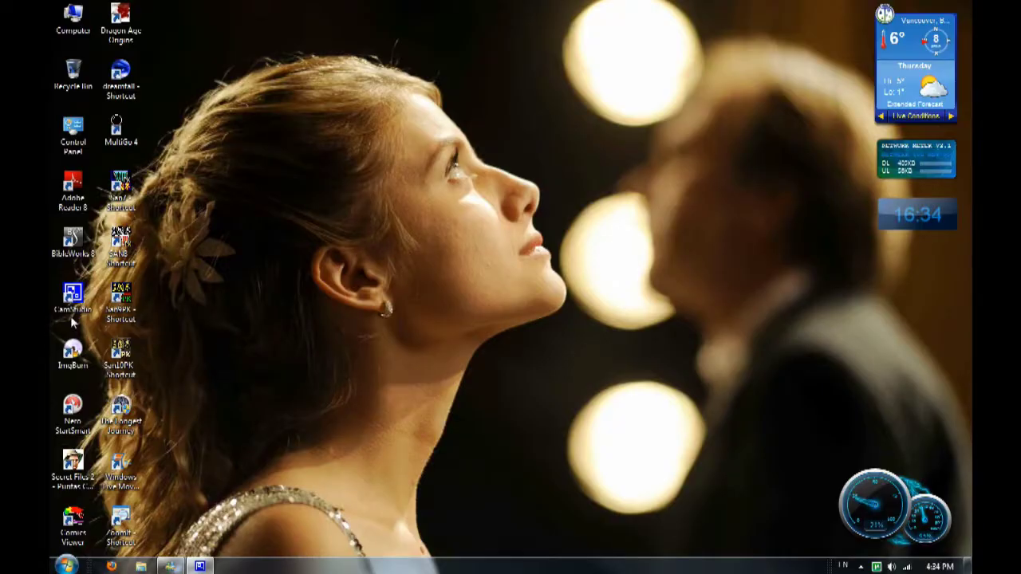
Magnify the desktop around the CamStudio shortcut, outline it with a red freehand frame, and leave the magnified view
key(ctrl+1)
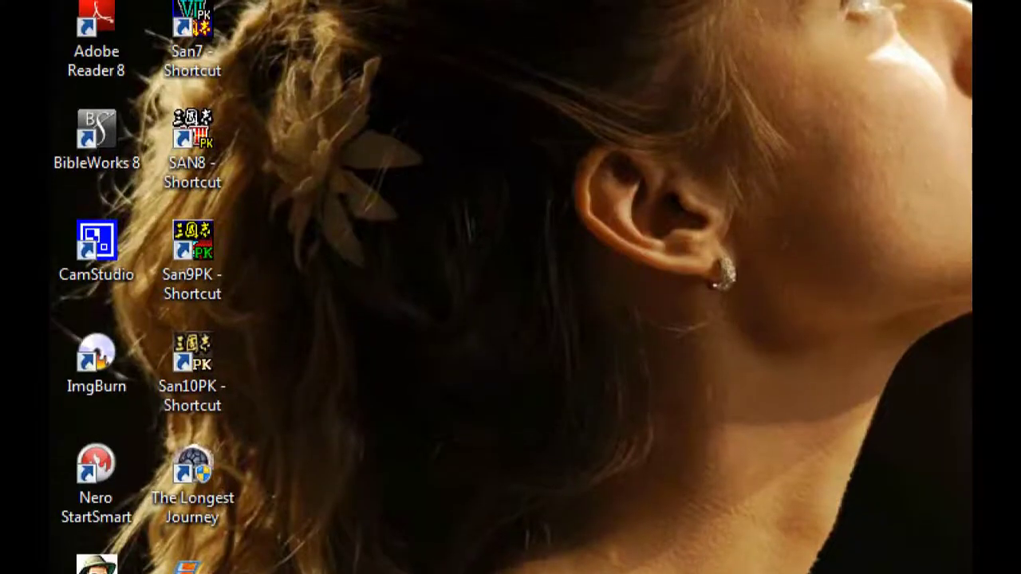
click(75, 287)
mouse_move(63, 299)
mouse_down()
mouse_move(157, 257)
mouse_move(83, 210)
mouse_move(53, 267)
mouse_move(70, 296)
mouse_up()
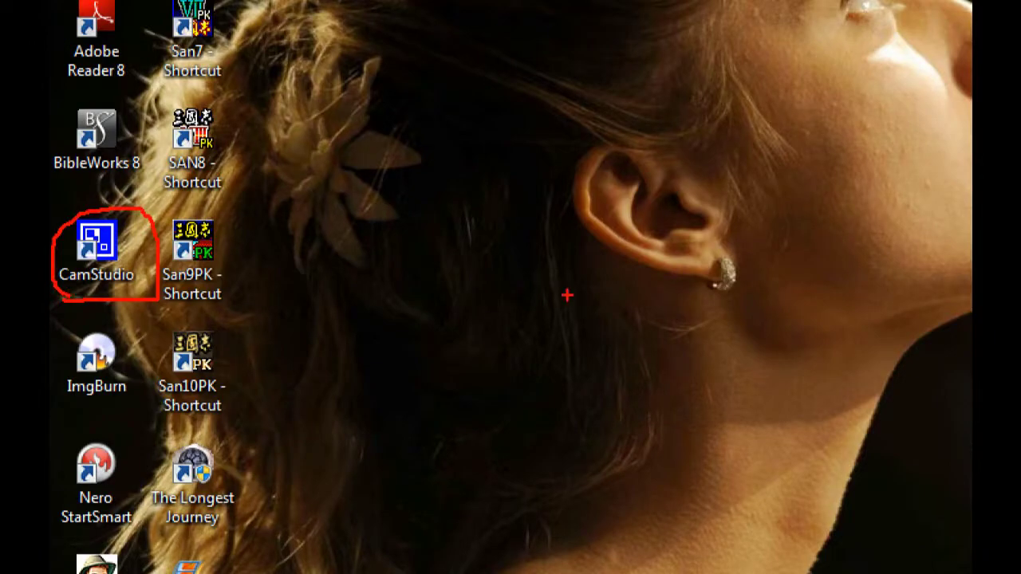
key(Escape)
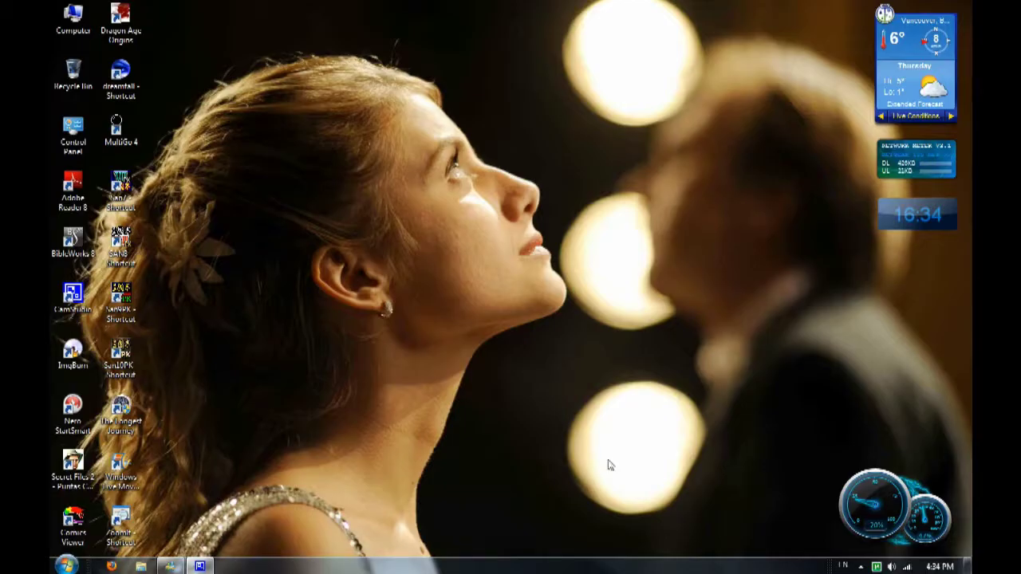
Bring up the main window of the CamStudio instance running in the background
click(861, 566)
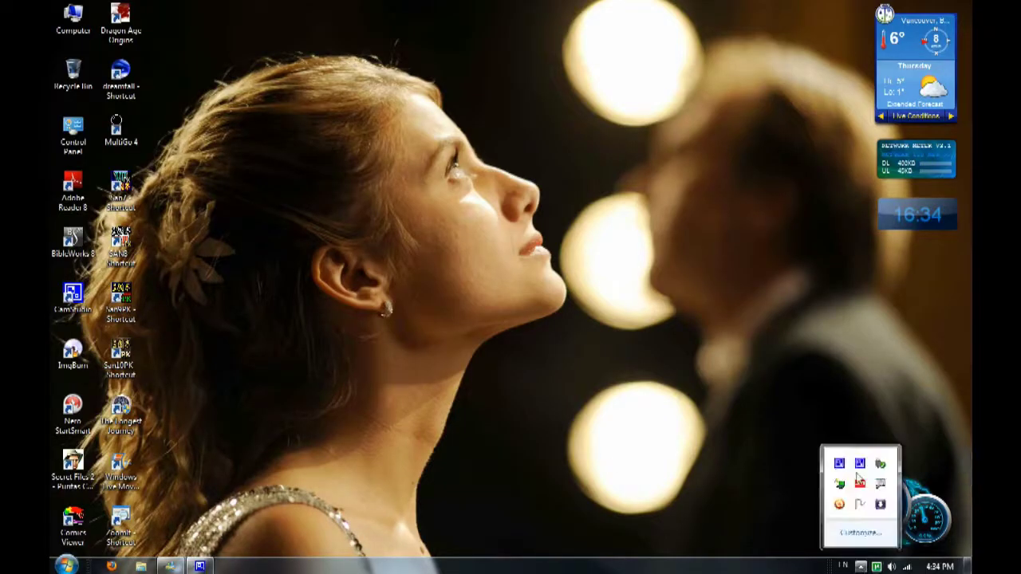
click(860, 464)
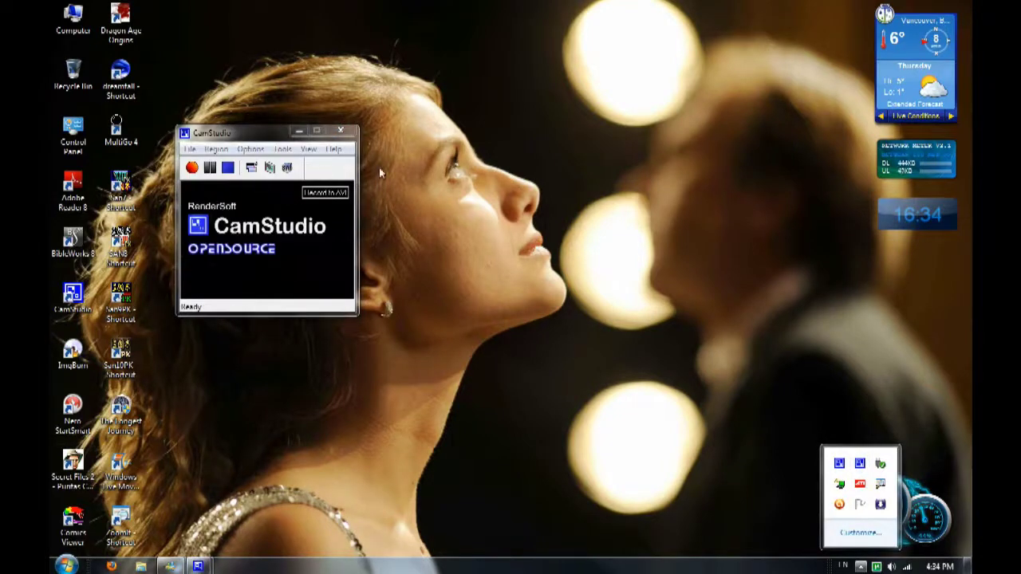
click(257, 140)
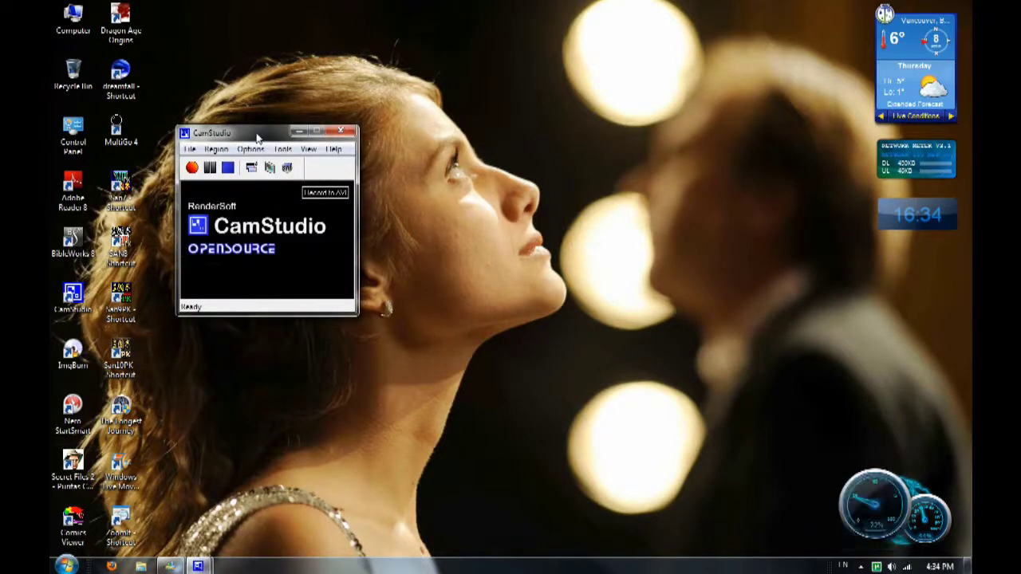
Open the audio options for the microphone and examine the audio capture device and recording format choices
click(256, 150)
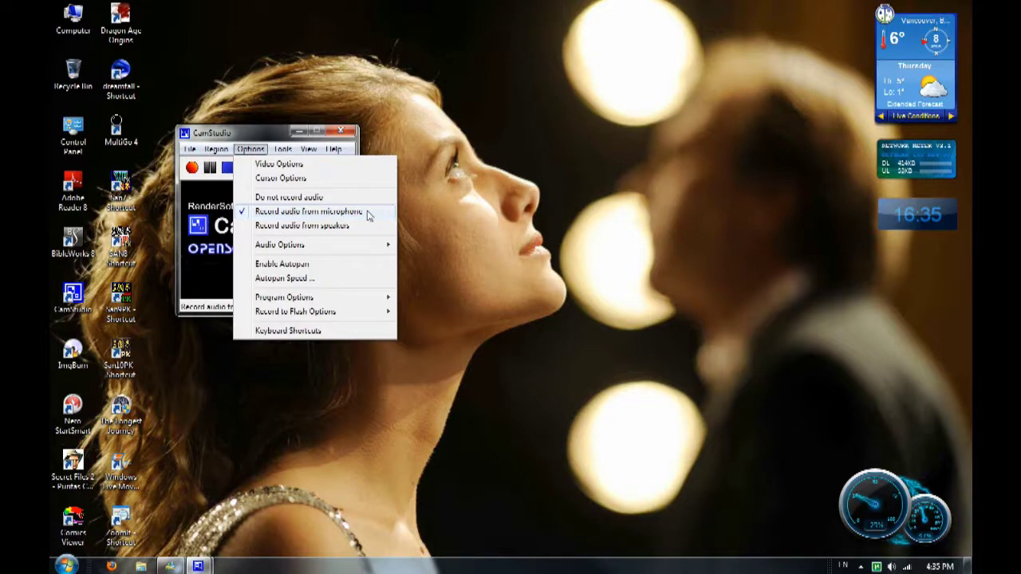
mouse_move(348, 248)
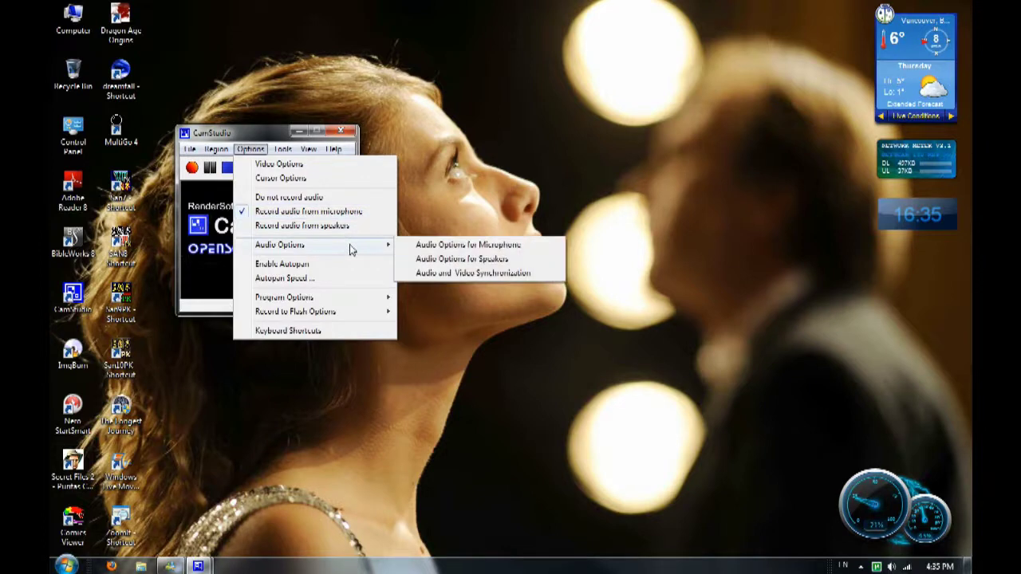
click(445, 245)
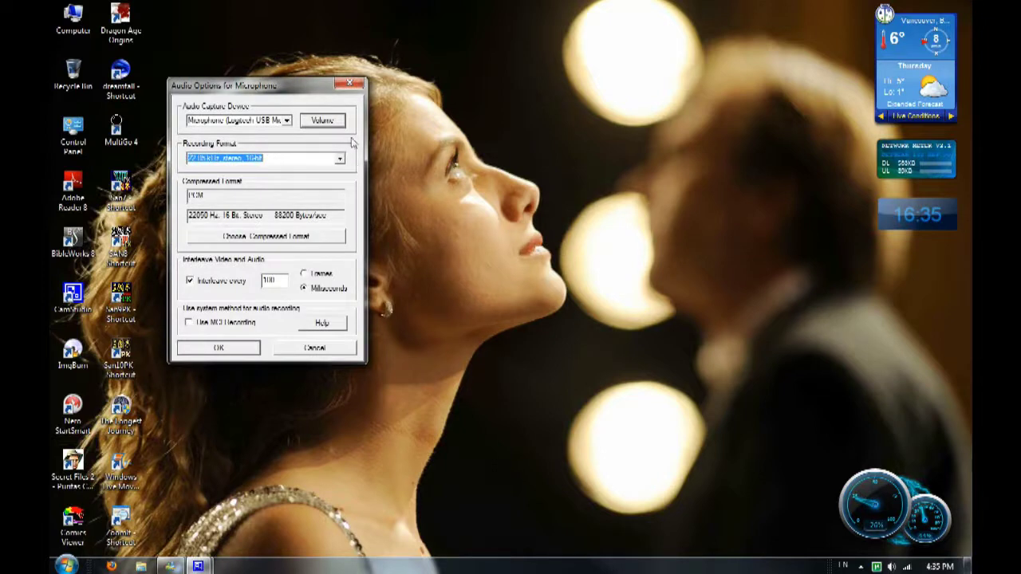
click(287, 121)
click(291, 127)
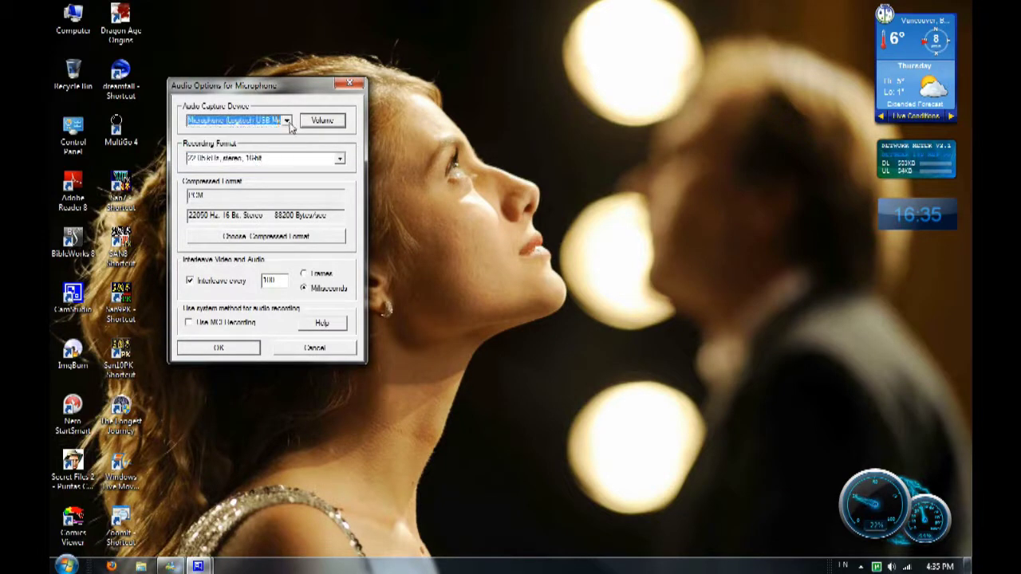
click(336, 160)
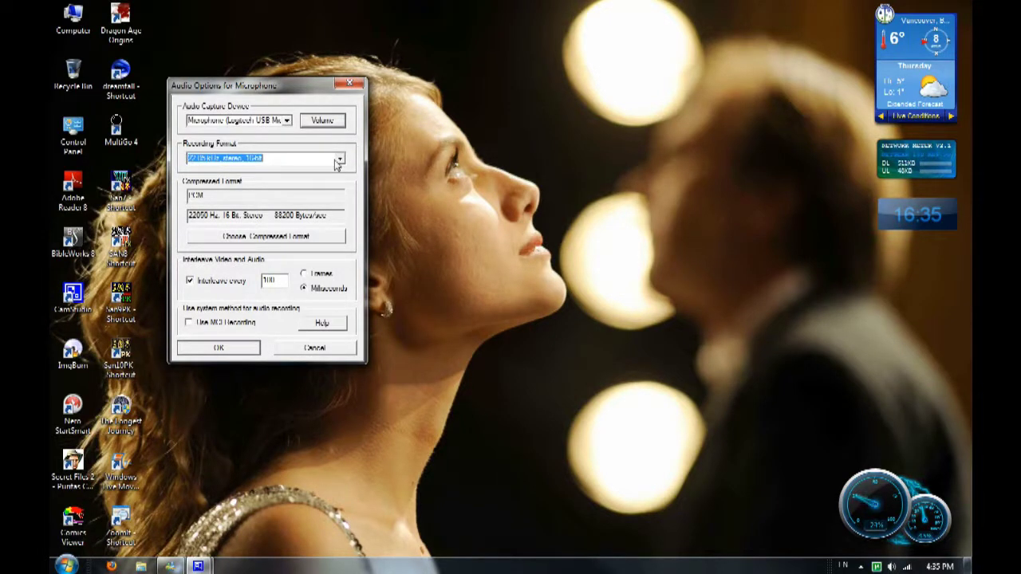
Examine the formats available for audio compression, then cancel the compression format and microphone audio options dialogs
click(330, 237)
drag(291, 165, 525, 166)
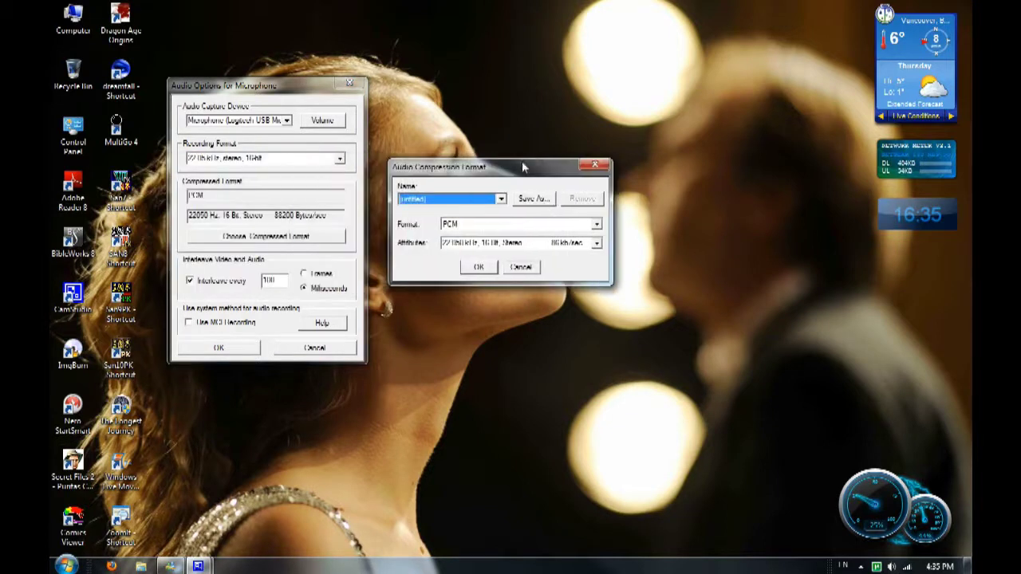
click(597, 225)
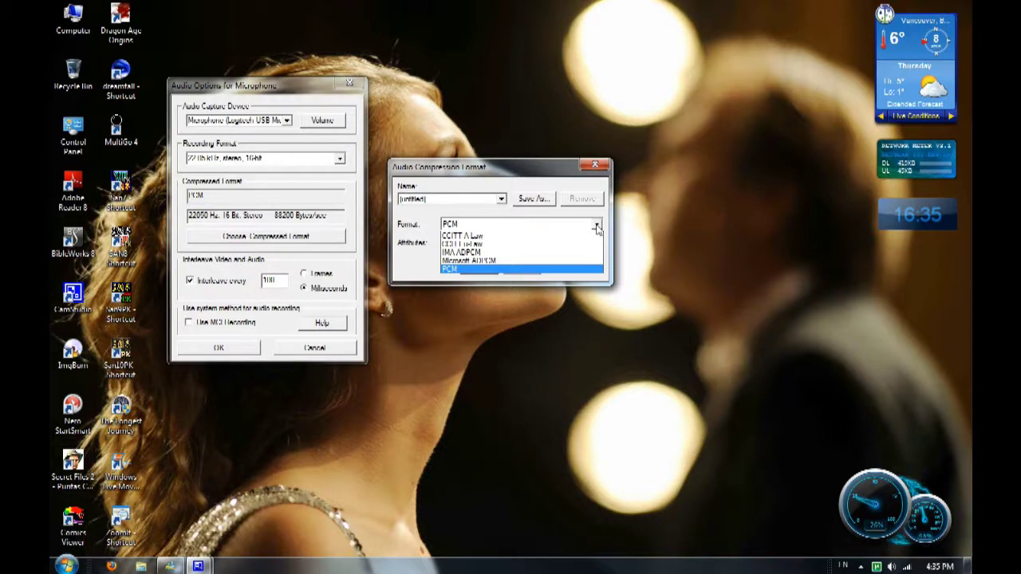
click(597, 229)
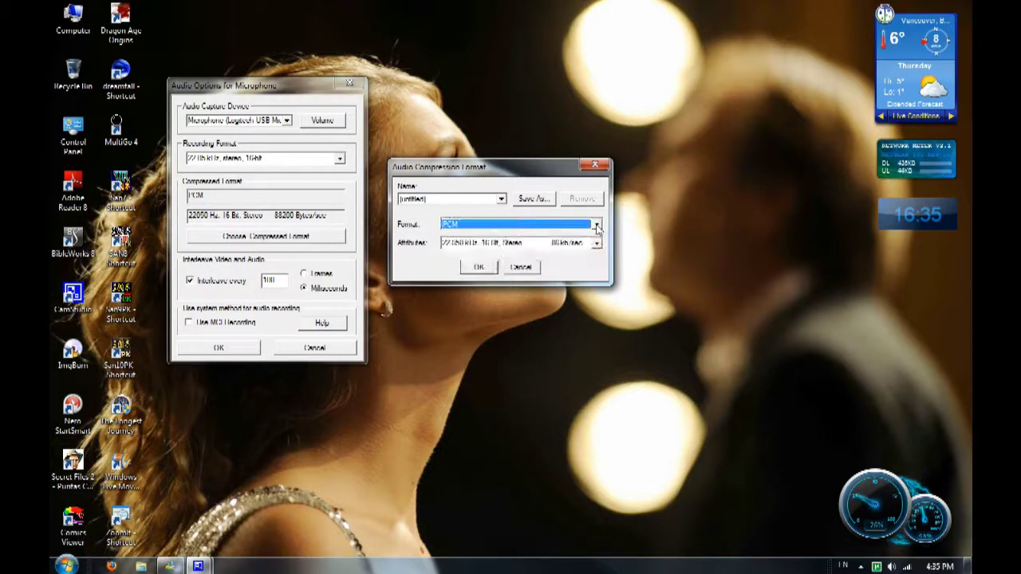
click(536, 268)
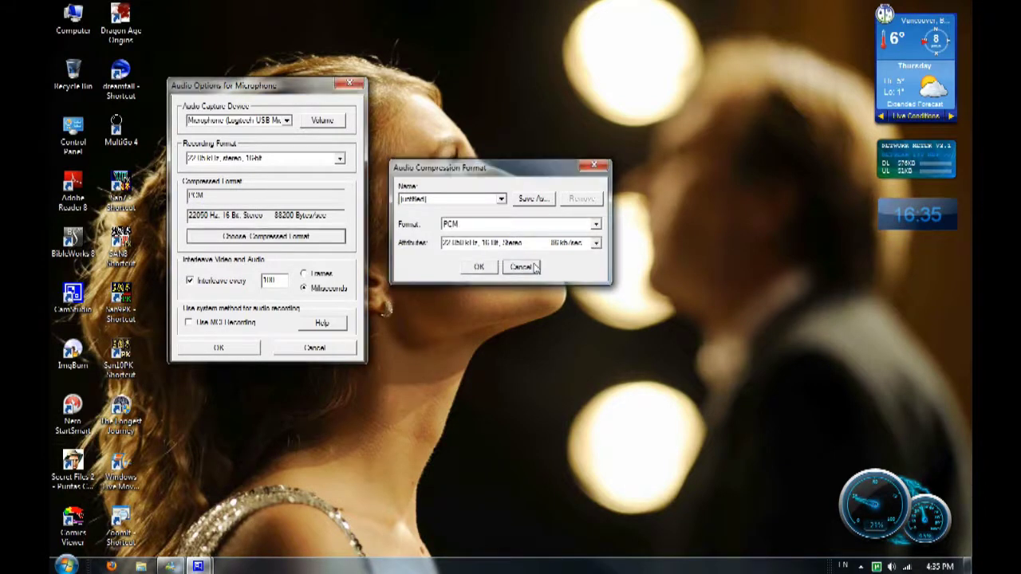
click(314, 348)
Open the Video Options beside the main window and look through the available video compressors
click(282, 149)
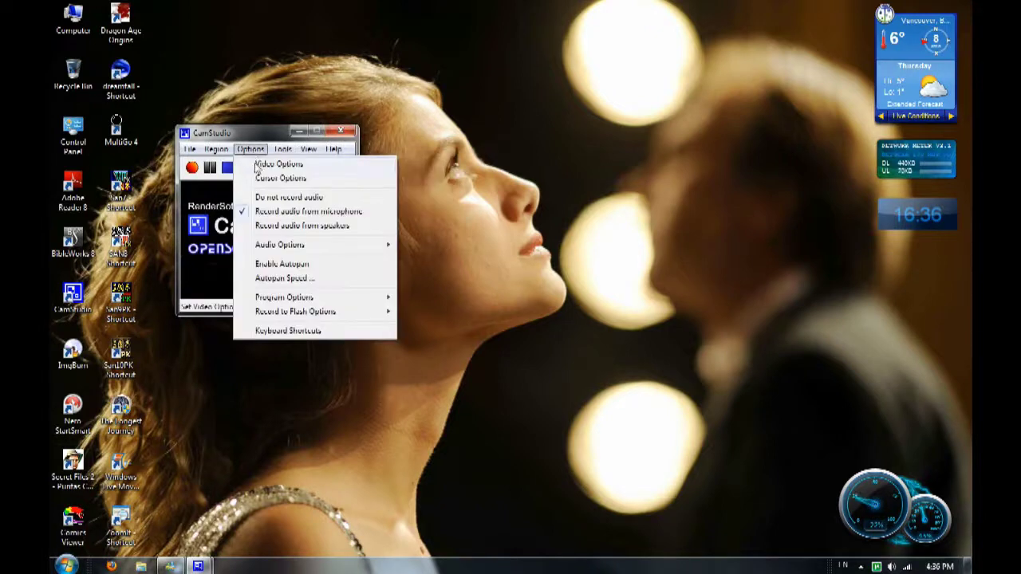
click(267, 164)
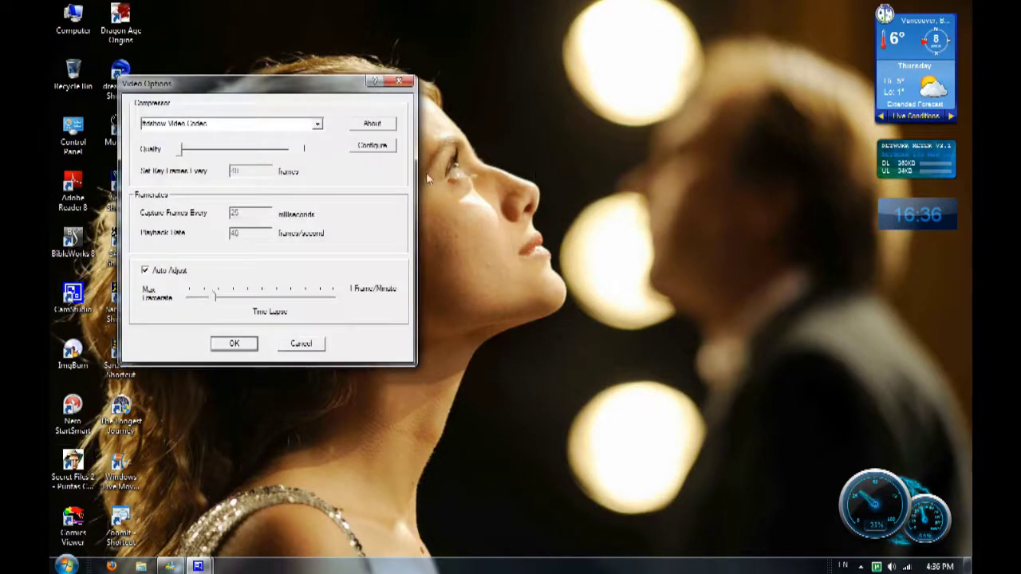
drag(339, 97, 645, 84)
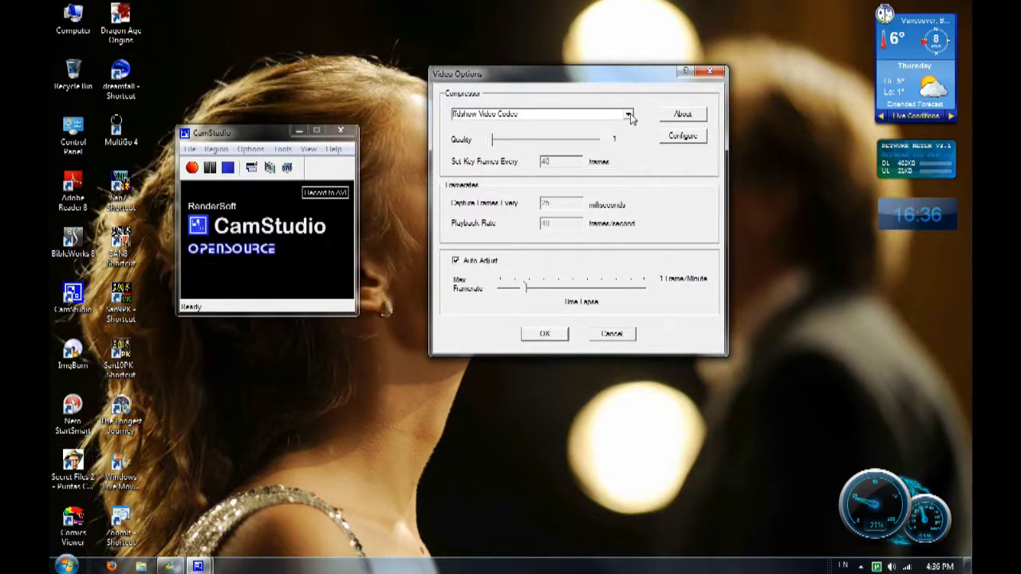
click(629, 116)
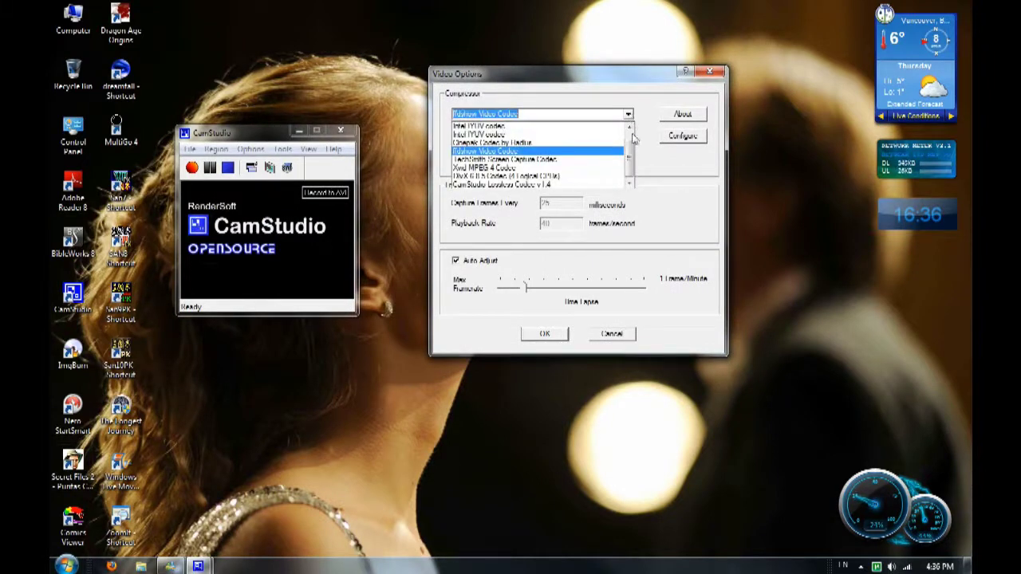
mouse_move(632, 140)
mouse_down()
mouse_move(632, 163)
mouse_move(632, 139)
mouse_up()
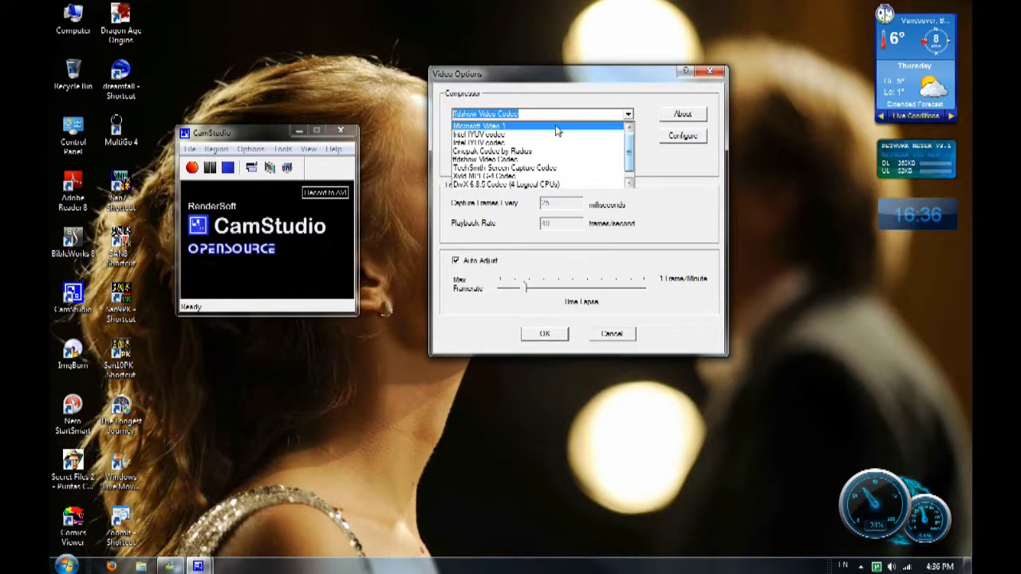
click(631, 181)
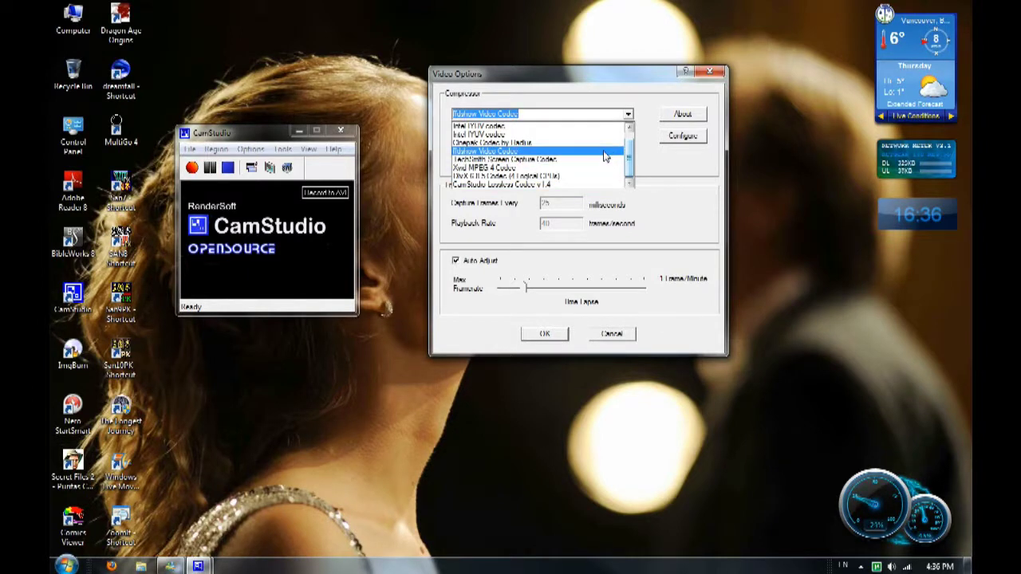
click(652, 156)
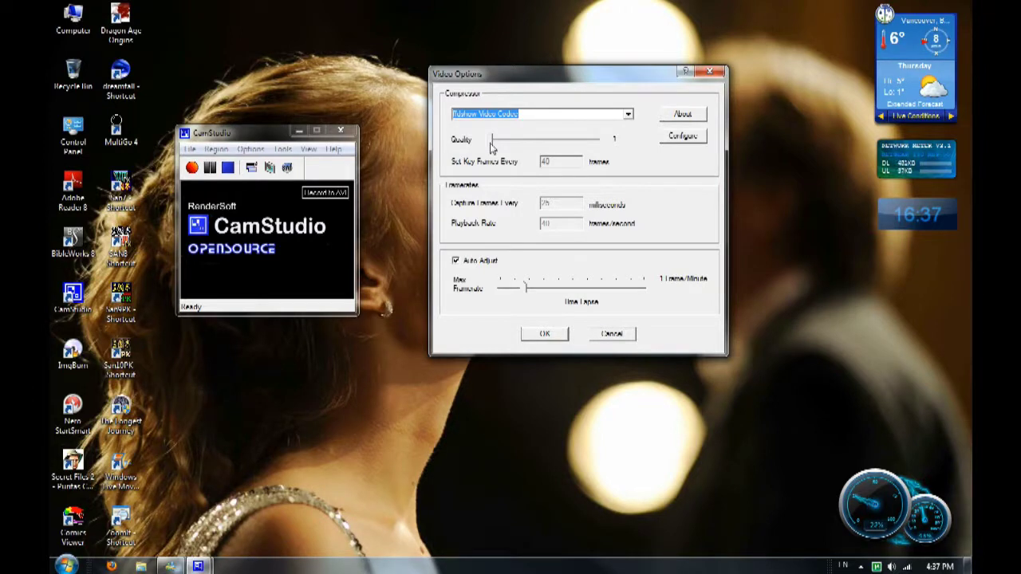
Raise the compressor quality to its maximum and return it to 1
drag(491, 144, 600, 146)
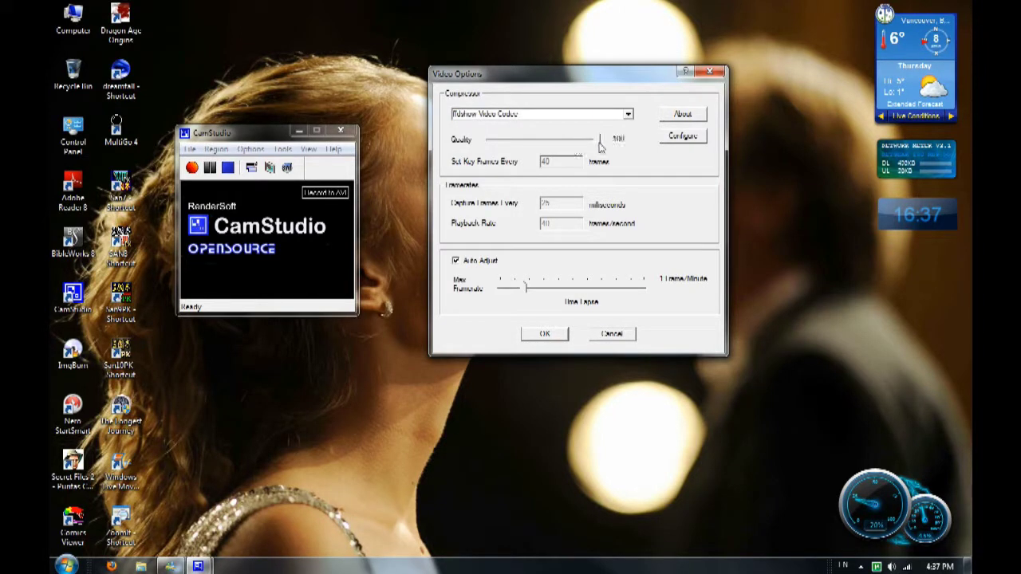
drag(600, 146, 490, 152)
Examine the encoders in the ffdshow video encoder configuration, cancel it and the Video Options, and close the CamStudio window
click(670, 139)
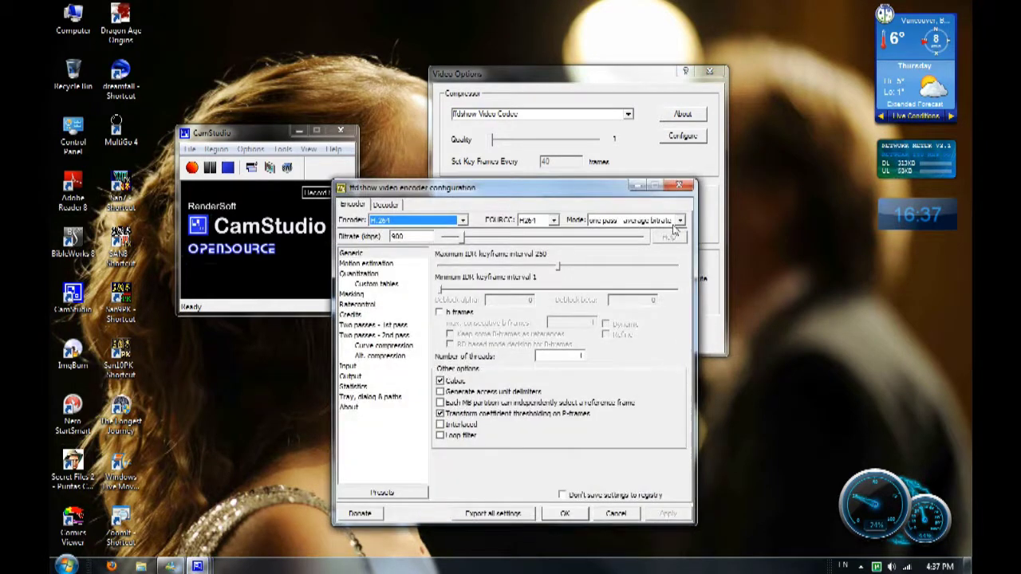
click(464, 222)
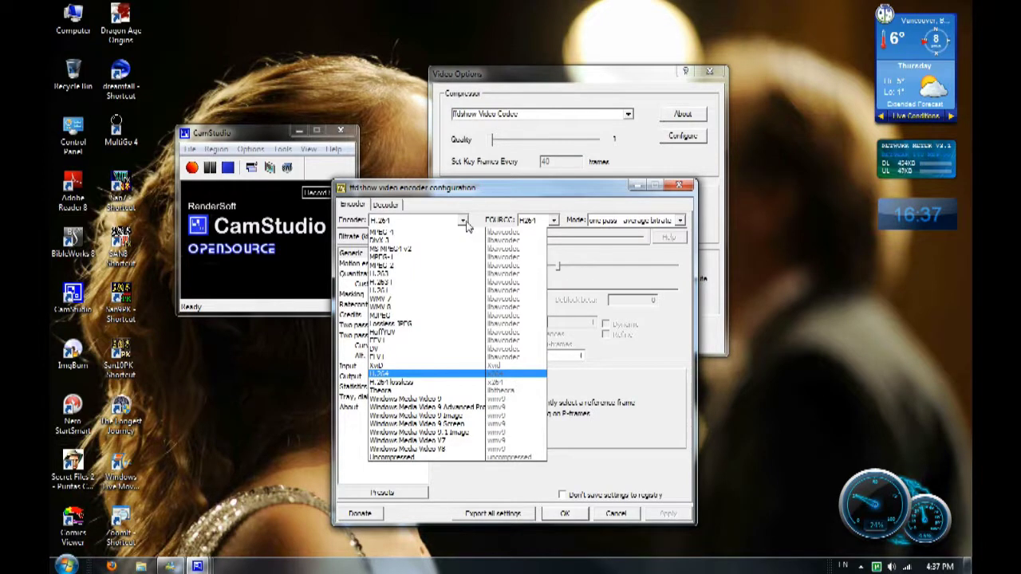
click(469, 226)
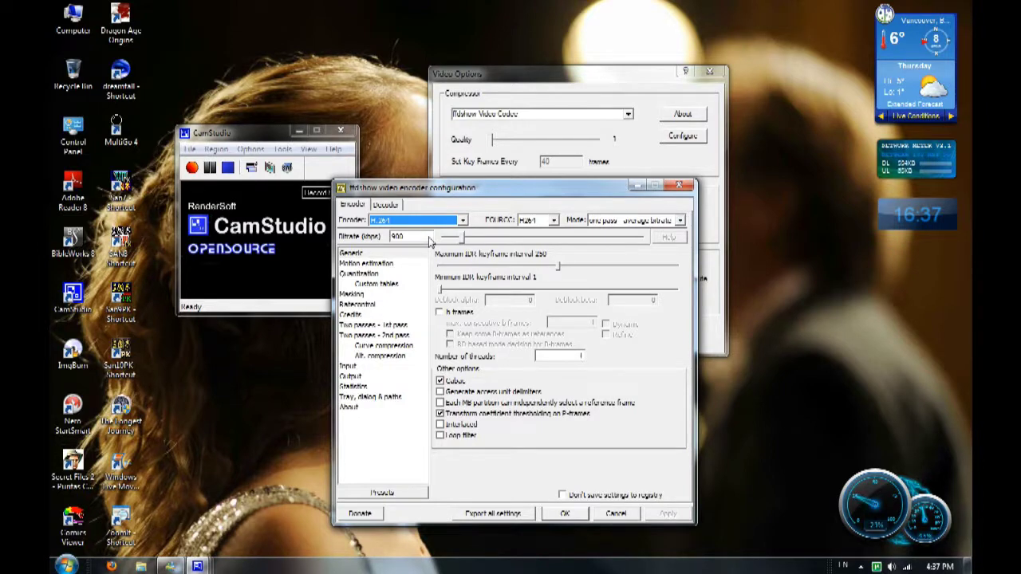
click(613, 514)
click(612, 333)
click(346, 129)
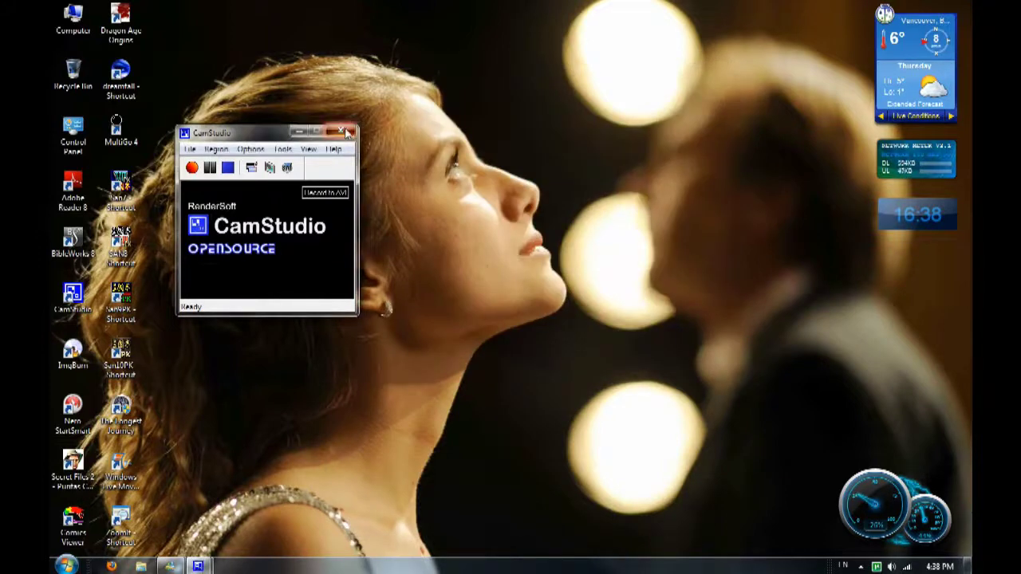